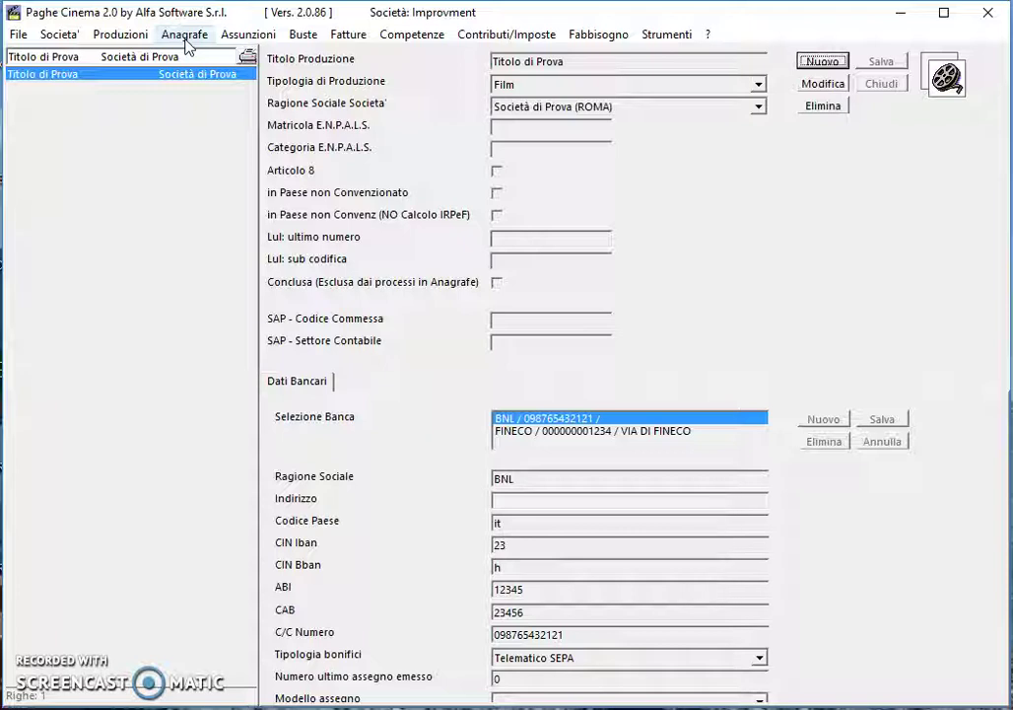
Open the employee list and view the first employee's payment details, returning to the general personal data
{"action": "left_click", "coordinate": [183, 36]}
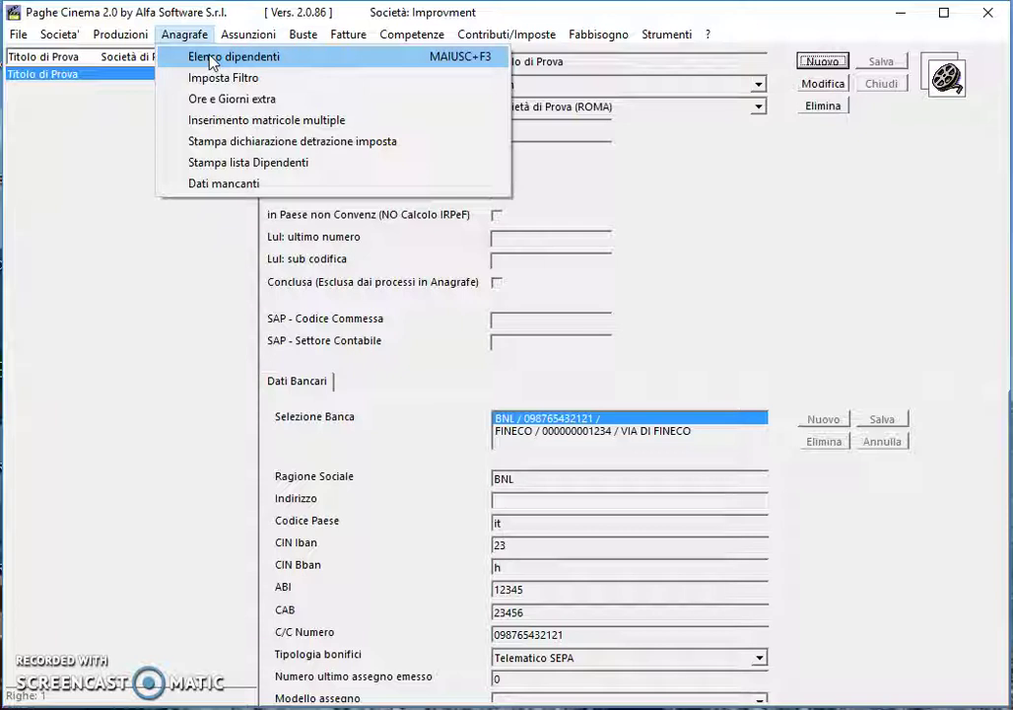
{"action": "left_click_drag", "start_coordinate": [286, 59], "coordinate": [460, 59]}
{"action": "left_click_drag", "start_coordinate": [460, 59], "coordinate": [204, 56]}
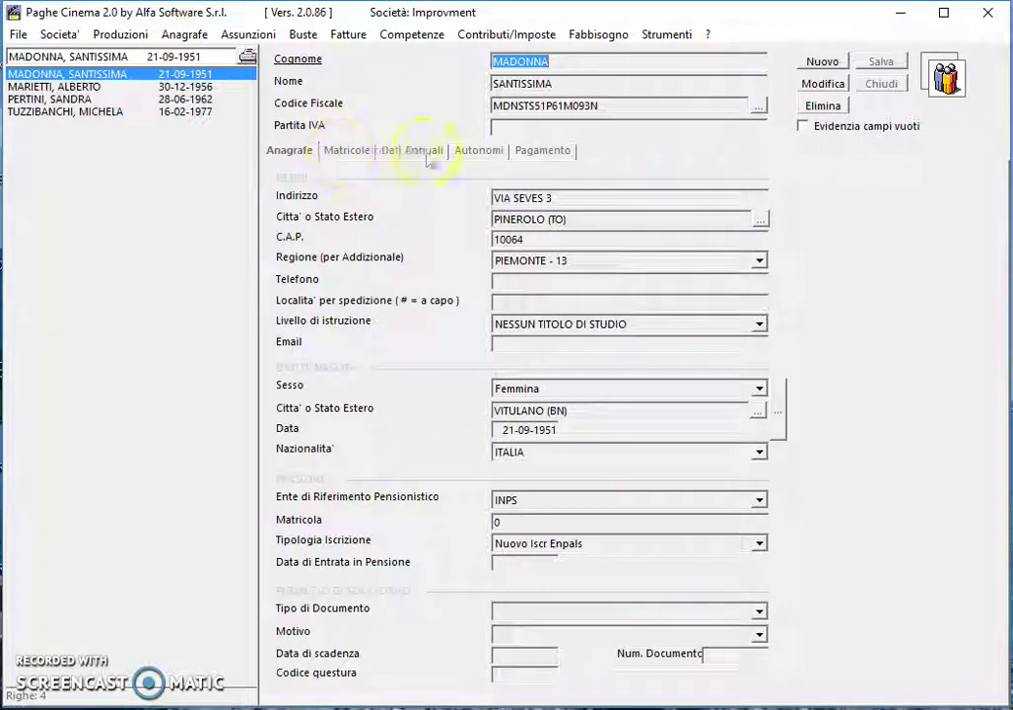
{"action": "left_click", "coordinate": [550, 153]}
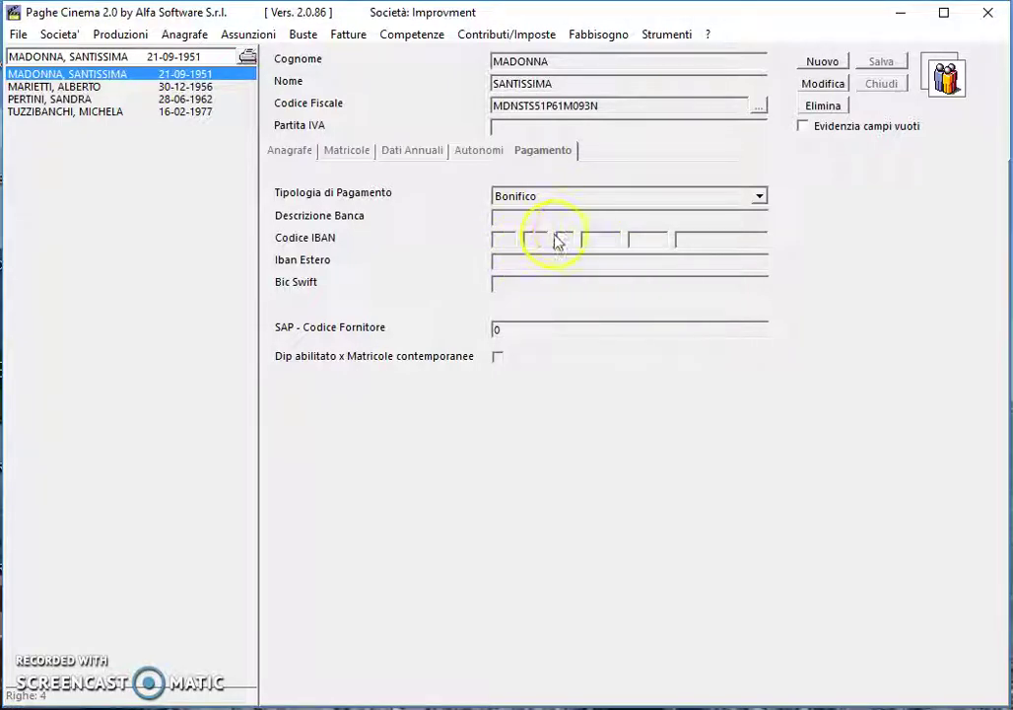
{"action": "left_click", "coordinate": [289, 148]}
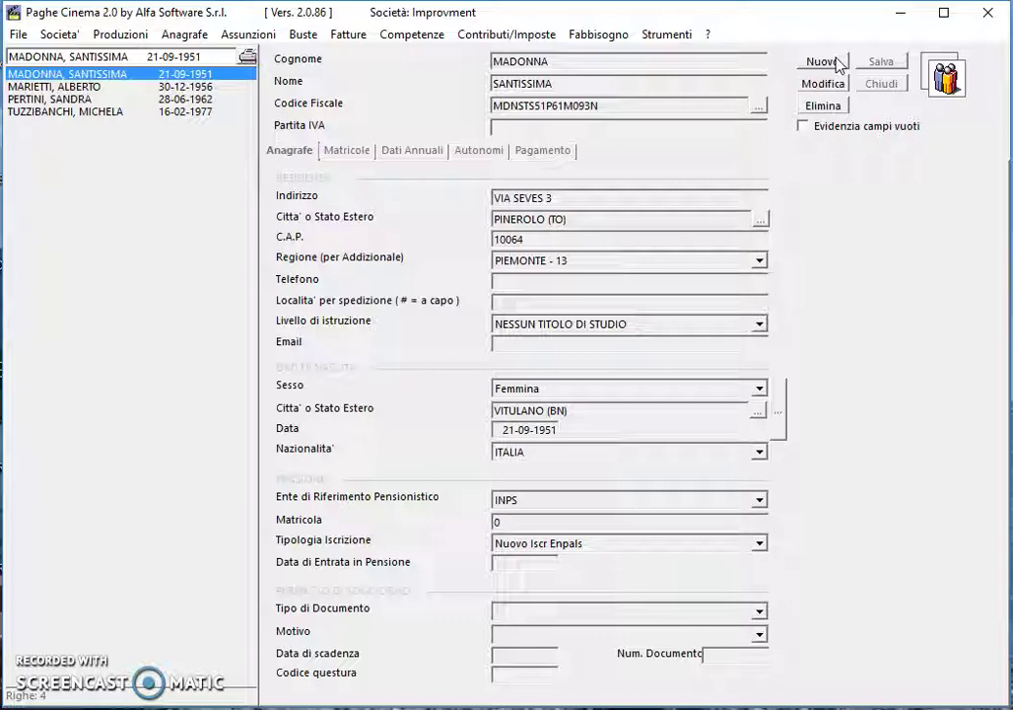
{"action": "left_click", "coordinate": [830, 63]}
{"action": "left_click", "coordinate": [824, 91]}
{"action": "left_click", "coordinate": [873, 67]}
Put the selected employee's record into edit mode, clear the tax code and recalculate it from the personal data
{"action": "double_click", "coordinate": [613, 106]}
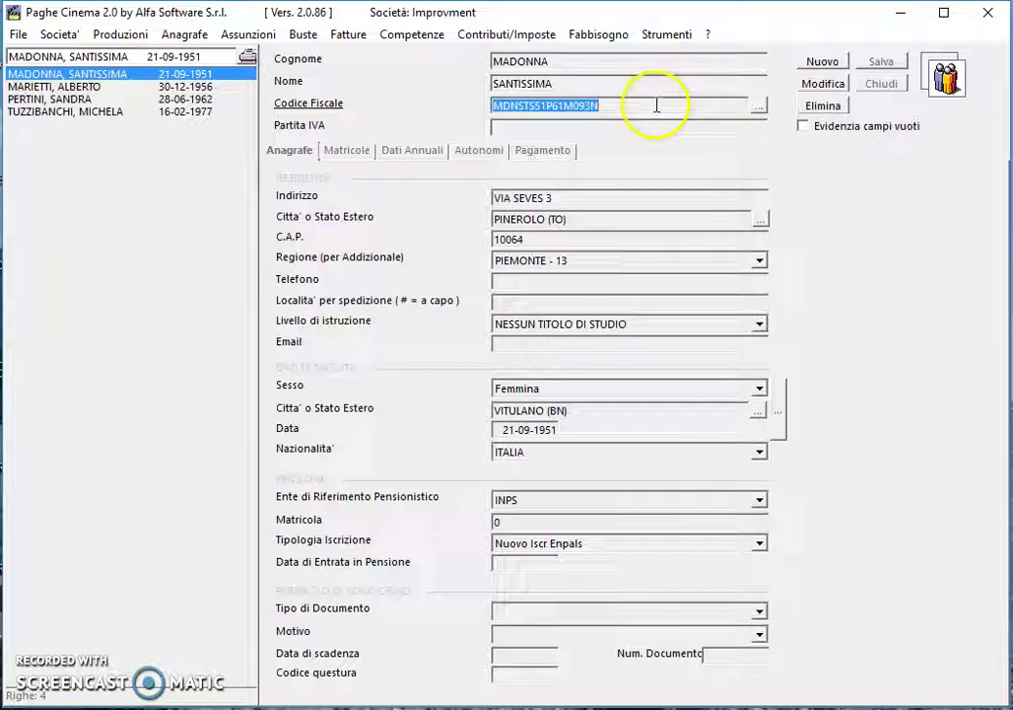
{"action": "left_click", "coordinate": [814, 84]}
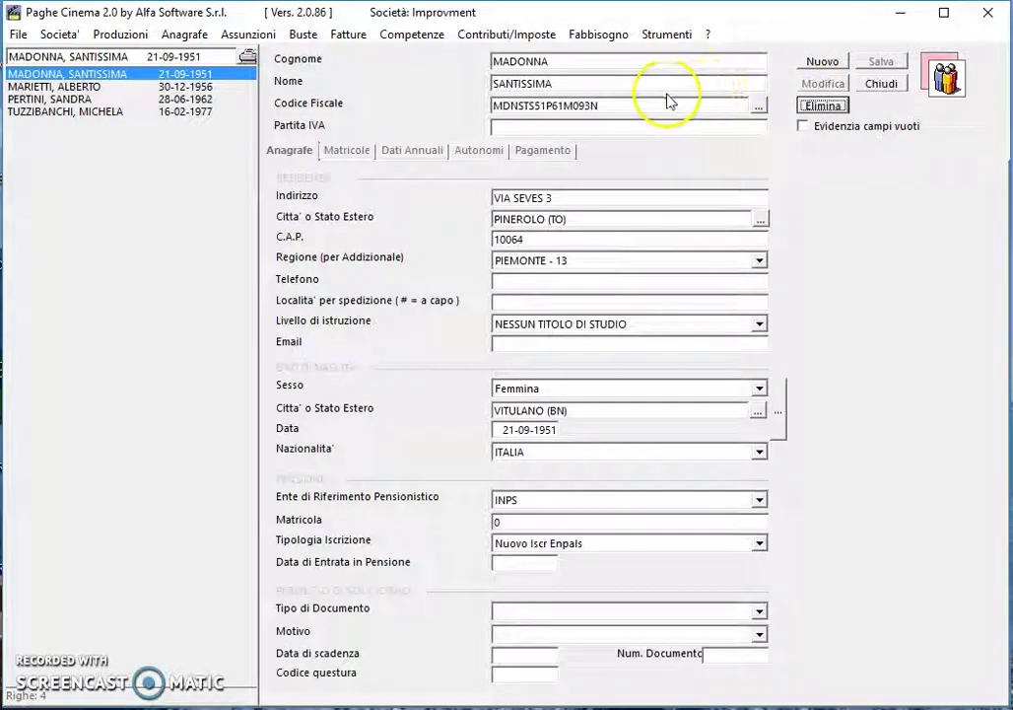
{"action": "left_click", "coordinate": [636, 102]}
{"action": "left_click_drag", "start_coordinate": [493, 104], "coordinate": [655, 105]}
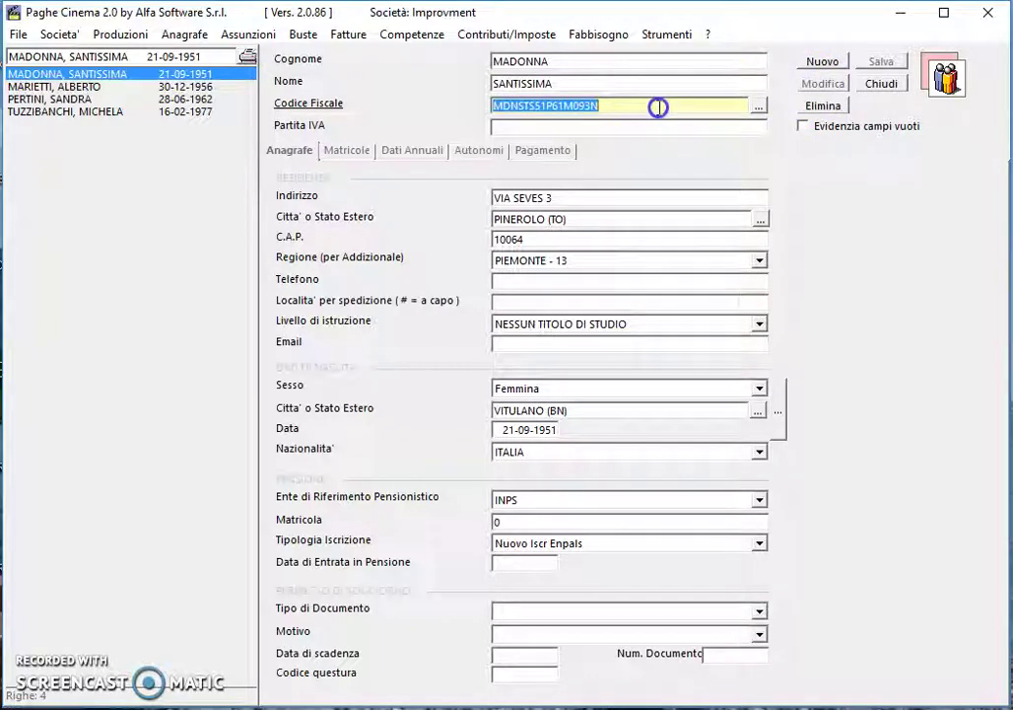
{"action": "key", "text": "Delete"}
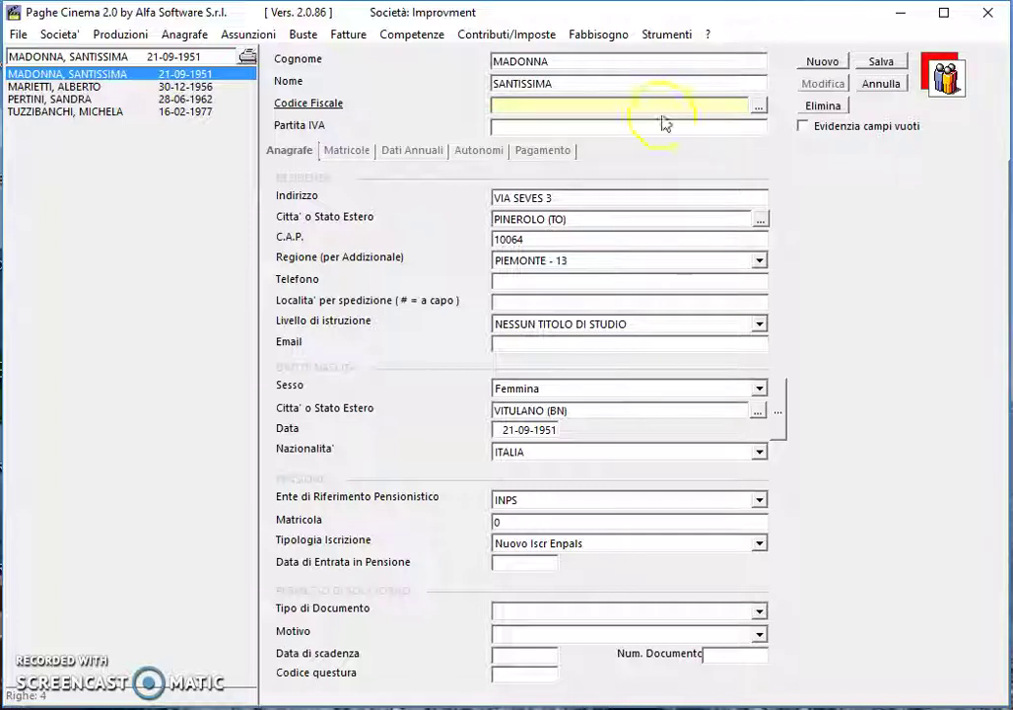
{"action": "left_click", "coordinate": [761, 107]}
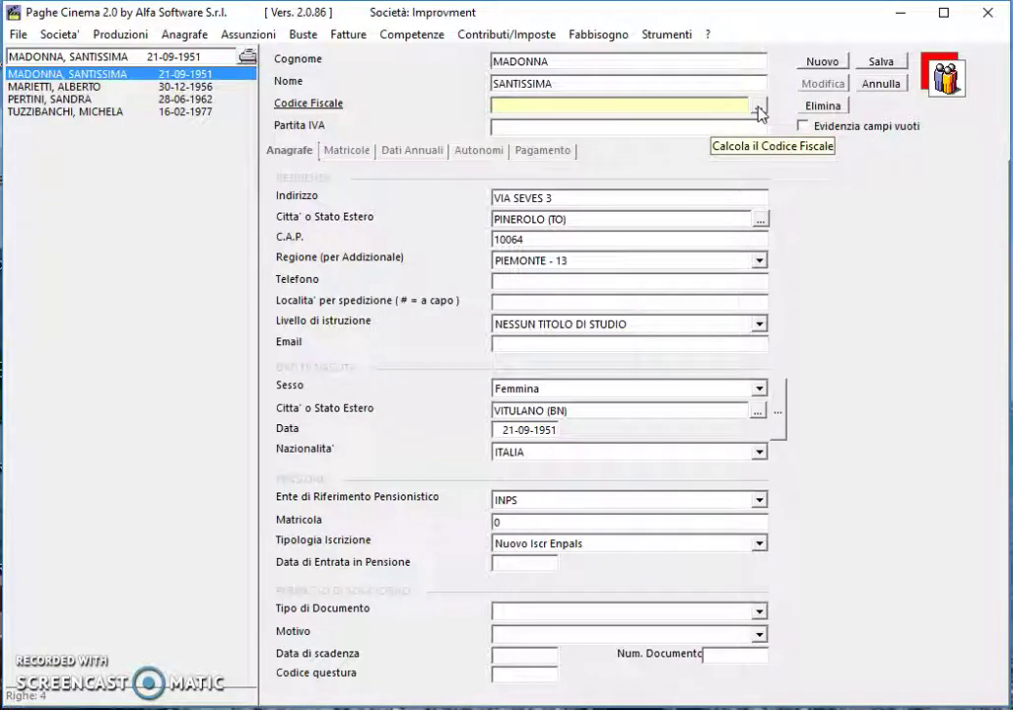
{"action": "left_click", "coordinate": [761, 109]}
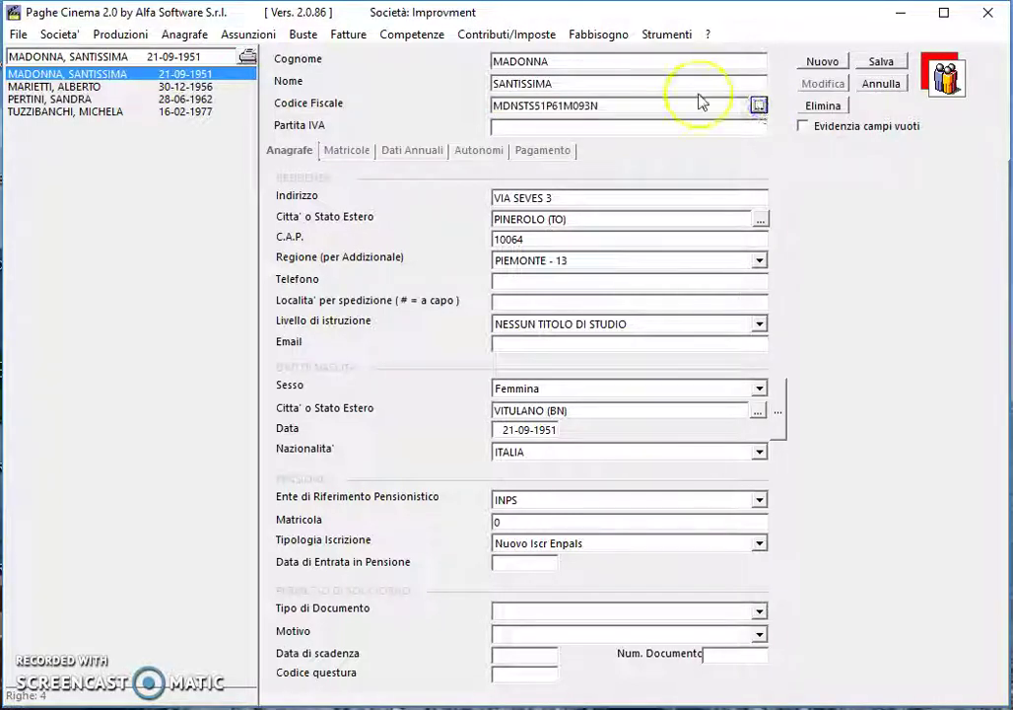
Set the sex to Maschio, clear the birth city and date, and refill the birth data from the tax code
{"action": "left_click", "coordinate": [521, 84]}
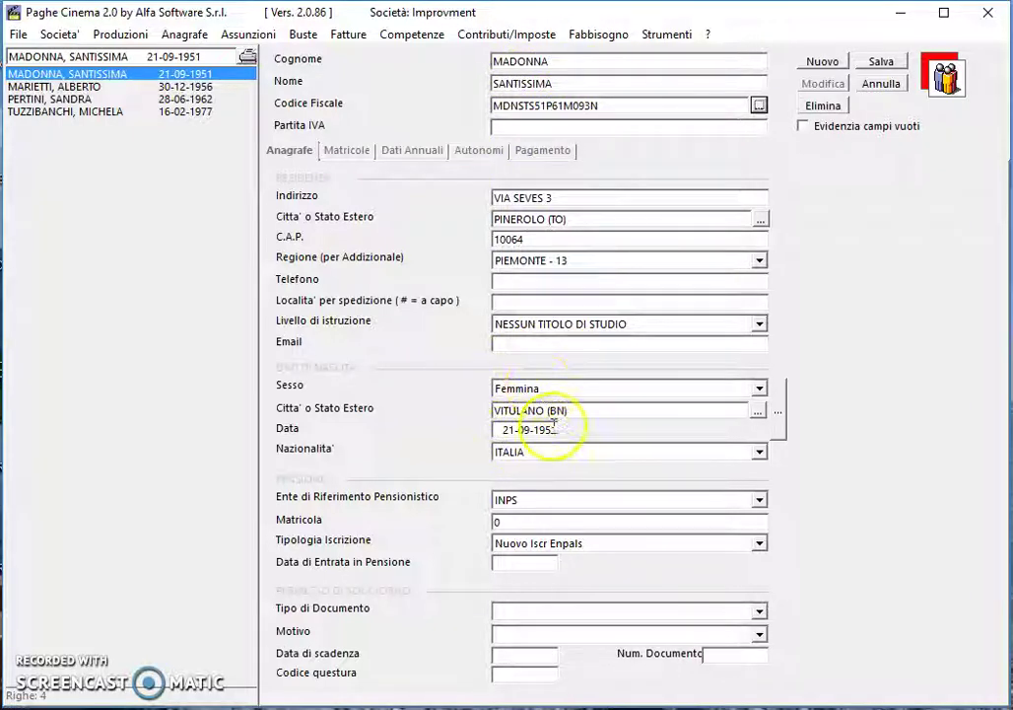
{"action": "left_click", "coordinate": [581, 387]}
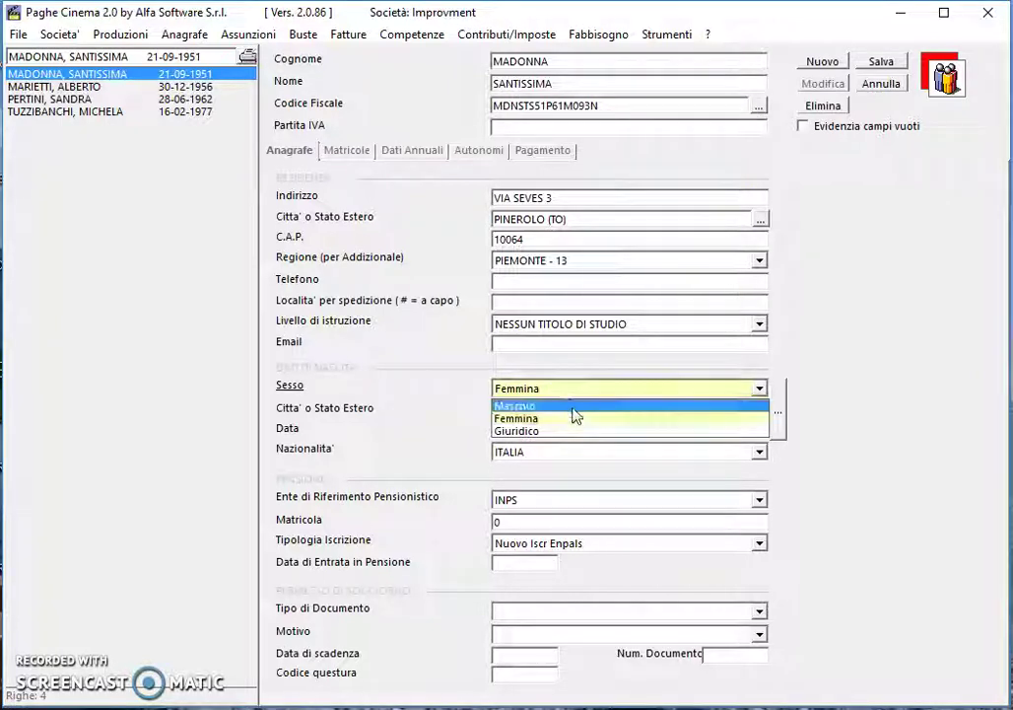
{"action": "left_click", "coordinate": [572, 405]}
{"action": "left_click", "coordinate": [604, 410]}
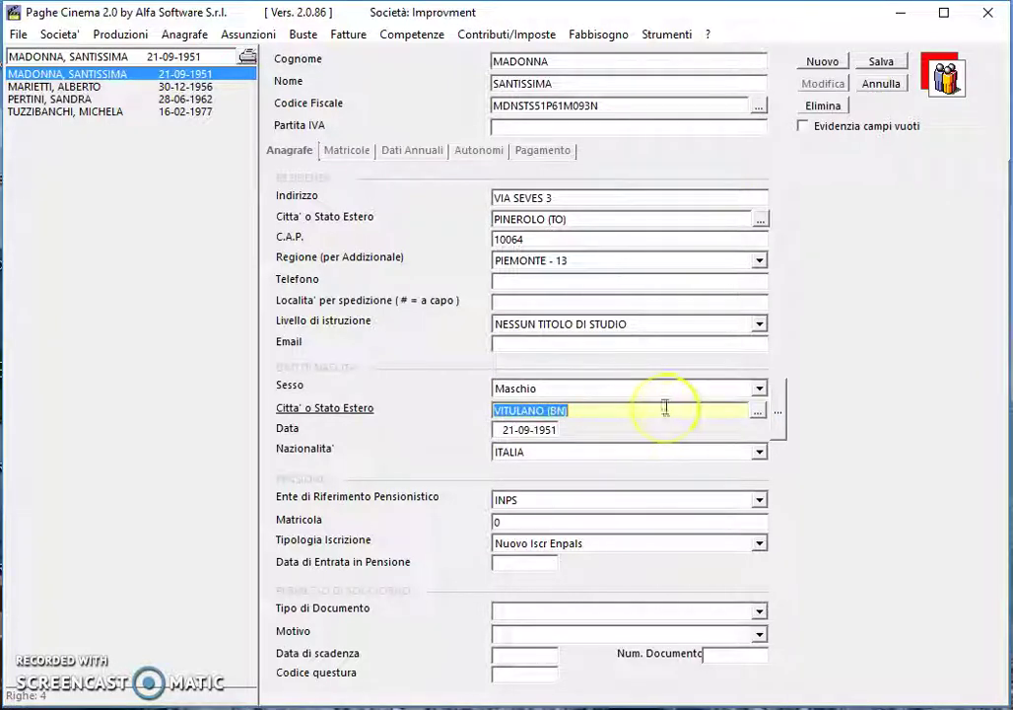
{"action": "key", "text": "BackSpace"}
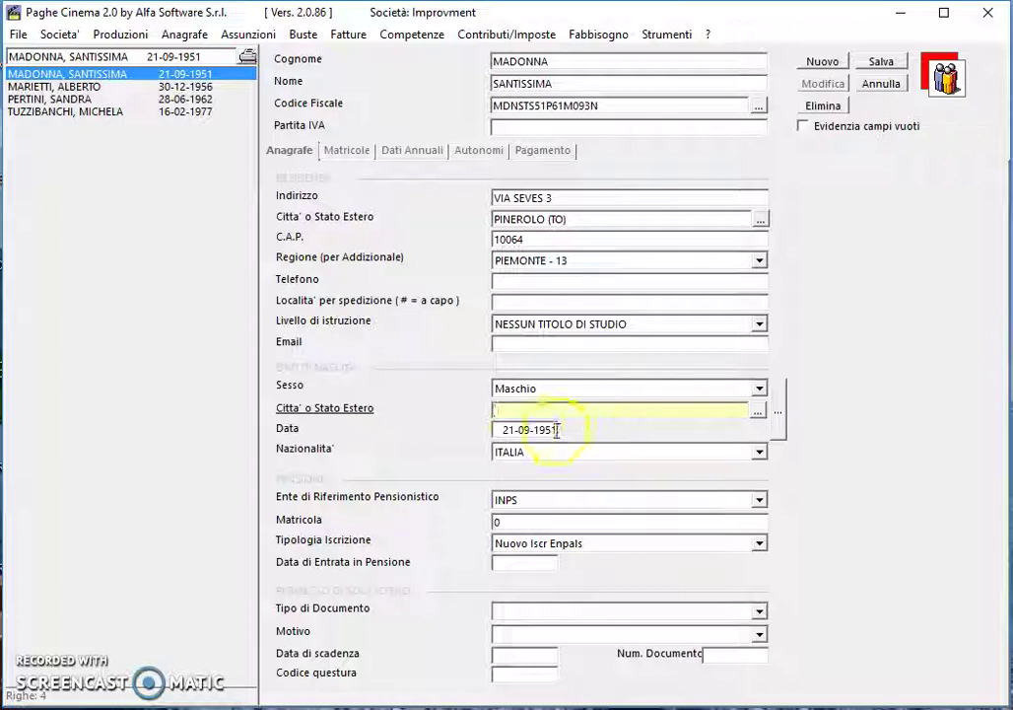
{"action": "left_click", "coordinate": [501, 429]}
{"action": "left_click_drag", "start_coordinate": [502, 430], "coordinate": [570, 427]}
{"action": "key", "text": "BackSpace"}
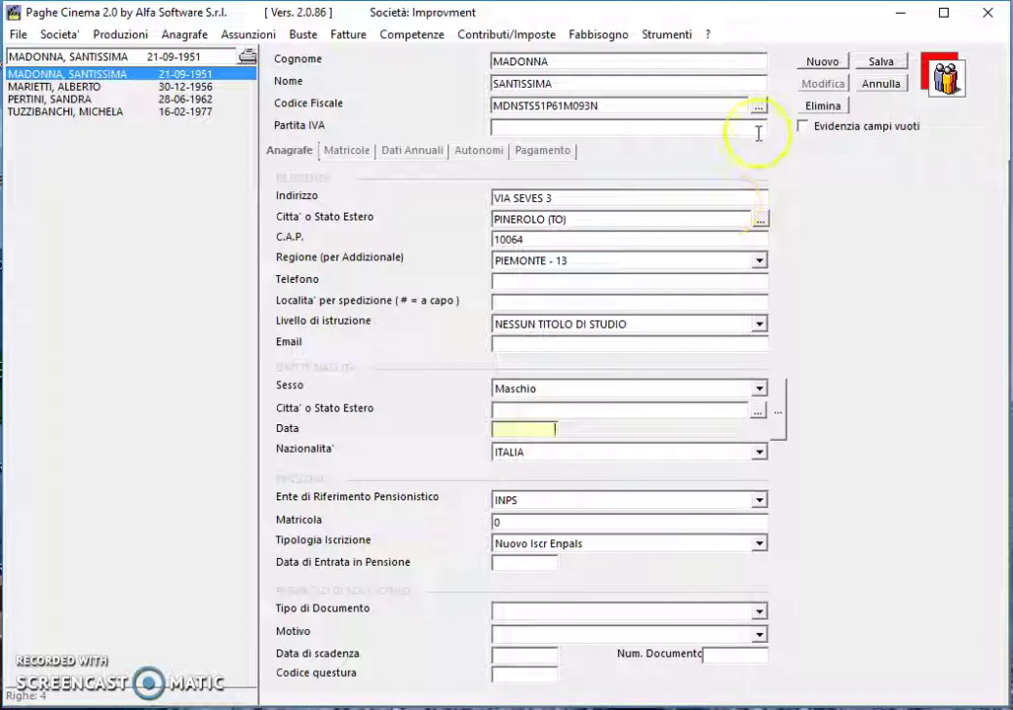
{"action": "left_click", "coordinate": [778, 418]}
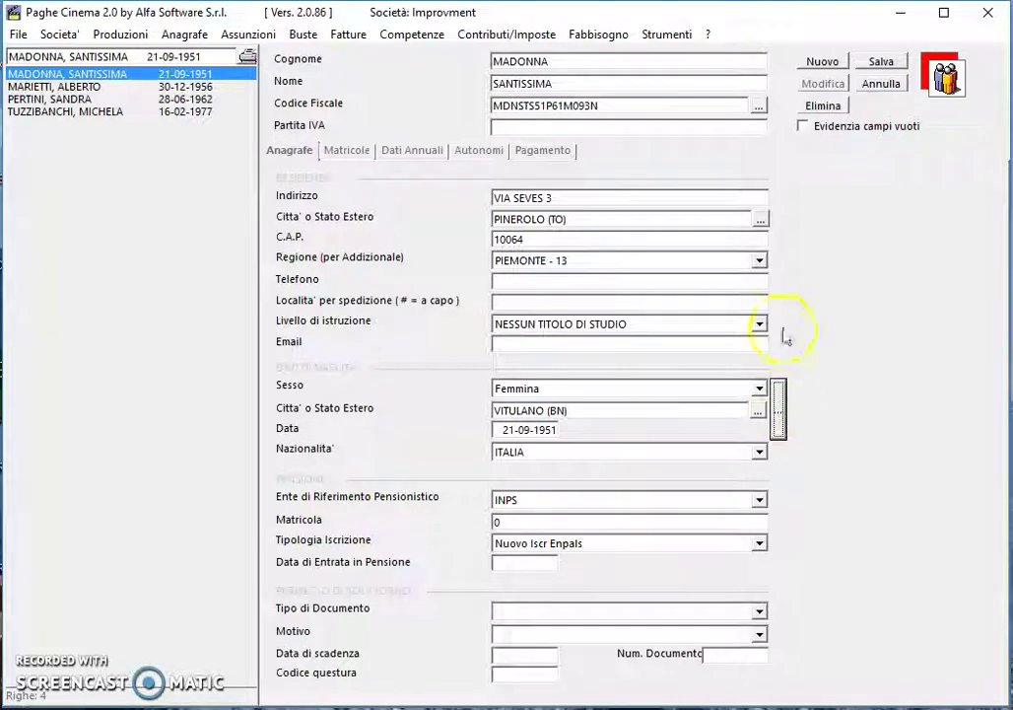
Review the regions available for the employee's regional surtax
{"action": "left_click", "coordinate": [762, 262]}
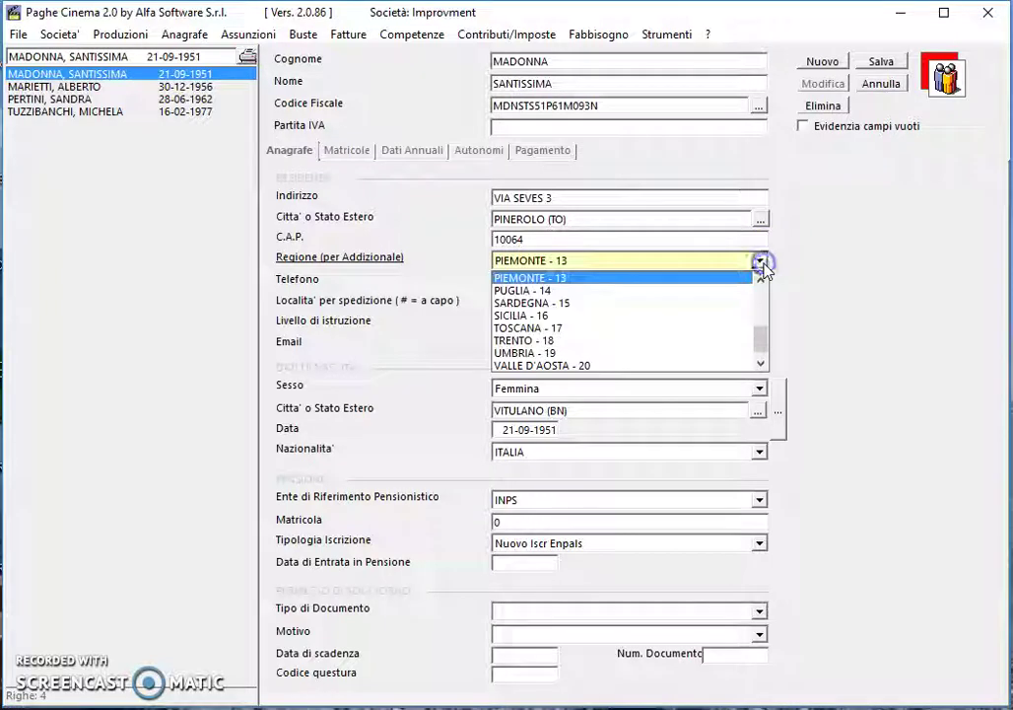
{"action": "mouse_move", "coordinate": [761, 340]}
{"action": "left_mouse_down"}
{"action": "mouse_move", "coordinate": [760, 290]}
{"action": "mouse_move", "coordinate": [761, 340]}
{"action": "left_mouse_up"}
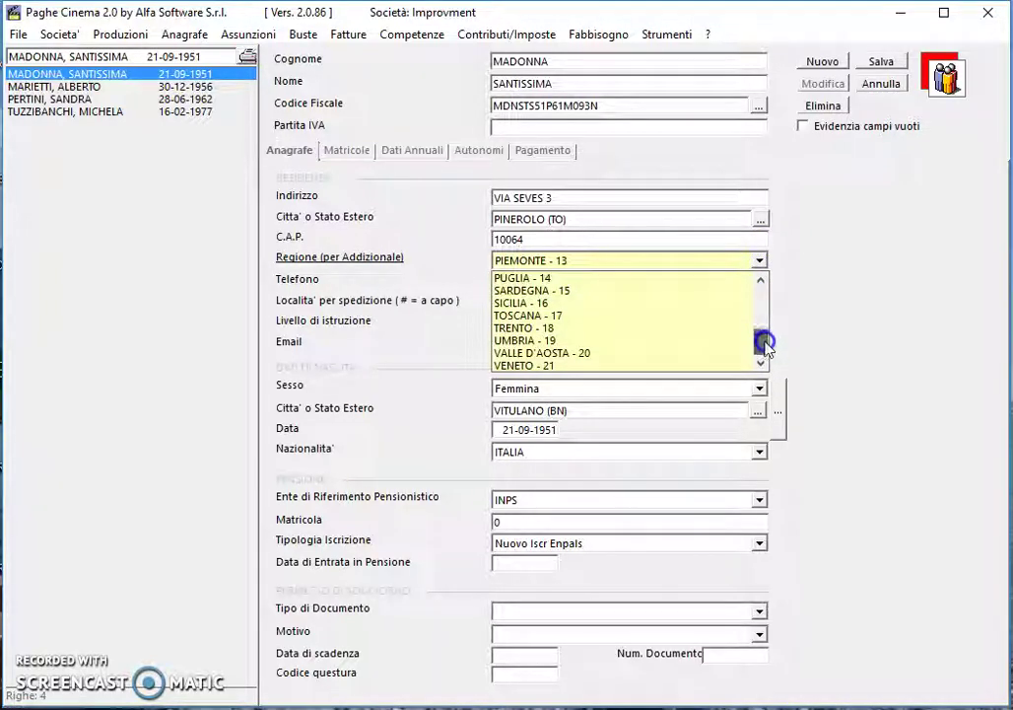
{"action": "left_click", "coordinate": [760, 262]}
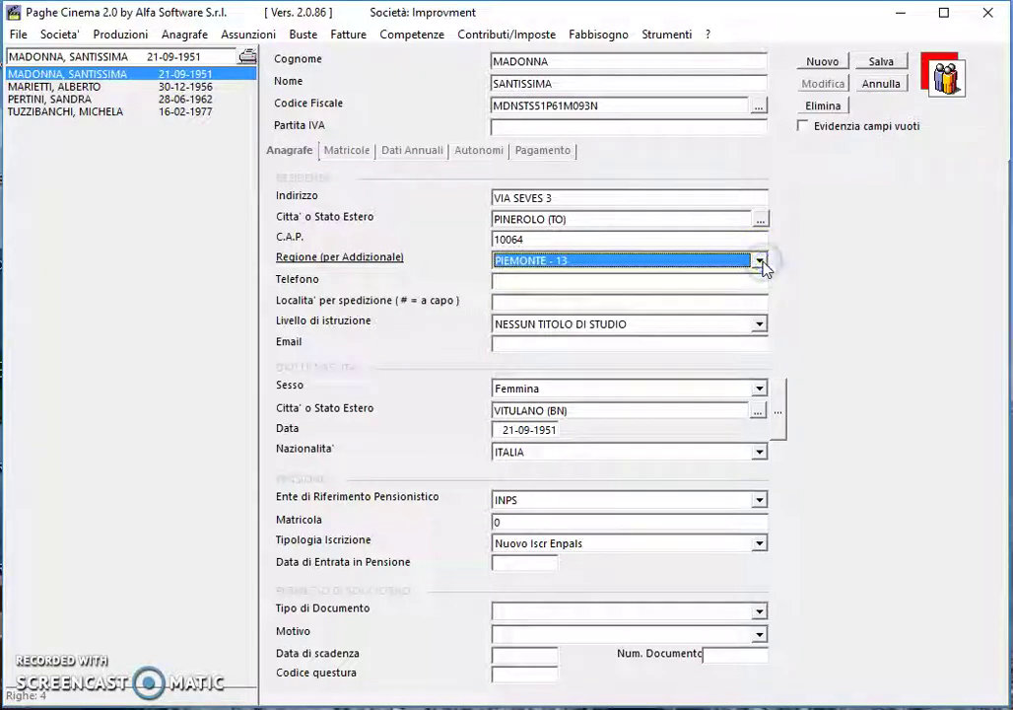
Set the employee's city of residence to Stroncone in the province of Terni
{"action": "left_click", "coordinate": [759, 219]}
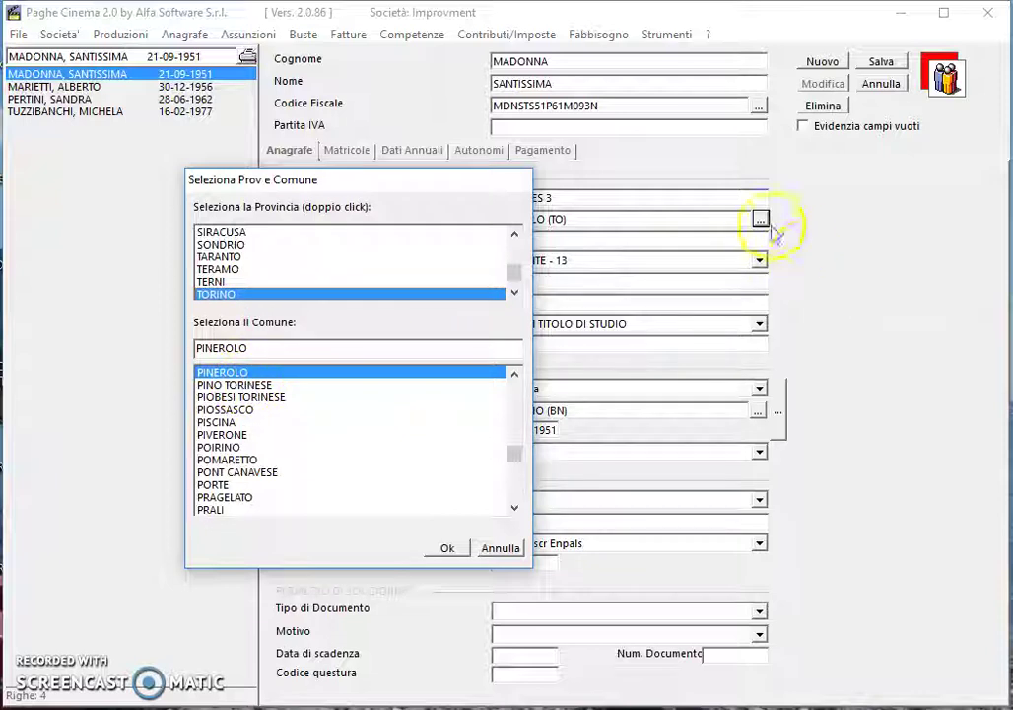
{"action": "double_click", "coordinate": [212, 283]}
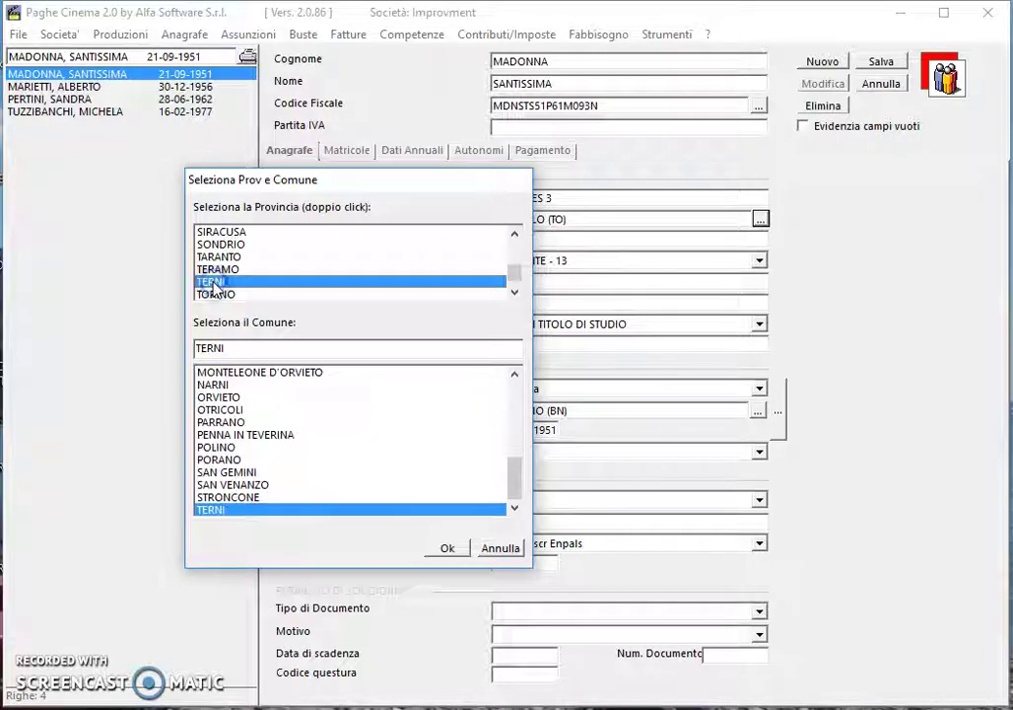
{"action": "double_click", "coordinate": [228, 500]}
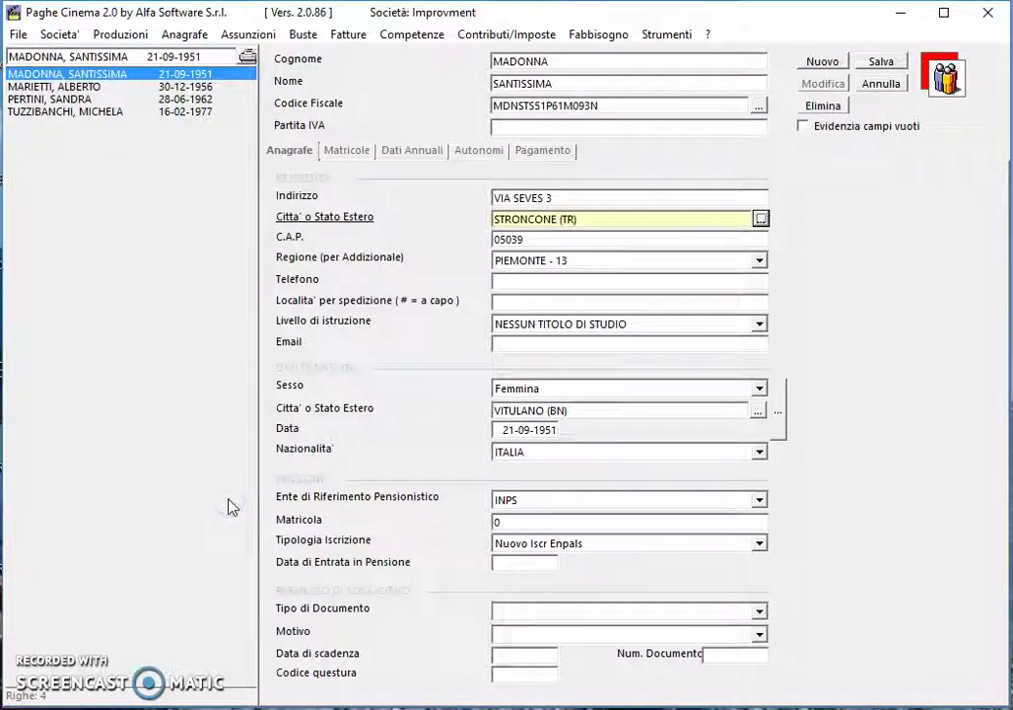
Review the options for the employee's education level, pension institution and pension registration type without changing them
{"action": "left_click", "coordinate": [760, 324]}
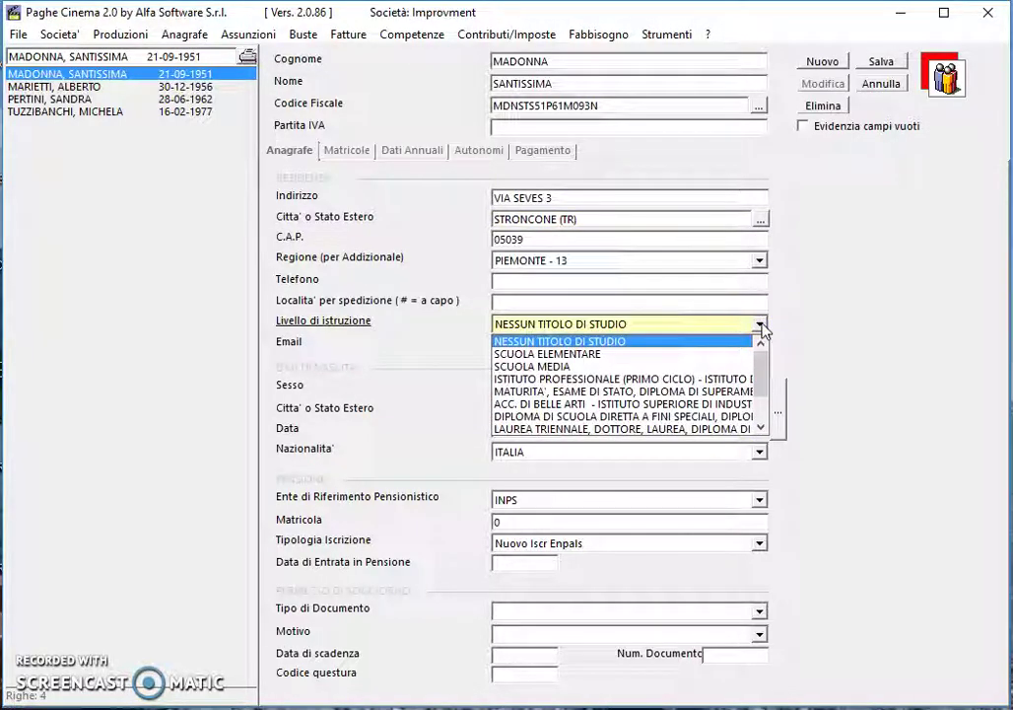
{"action": "mouse_move", "coordinate": [766, 356]}
{"action": "left_mouse_down"}
{"action": "mouse_move", "coordinate": [766, 402]}
{"action": "mouse_move", "coordinate": [761, 349]}
{"action": "left_mouse_up"}
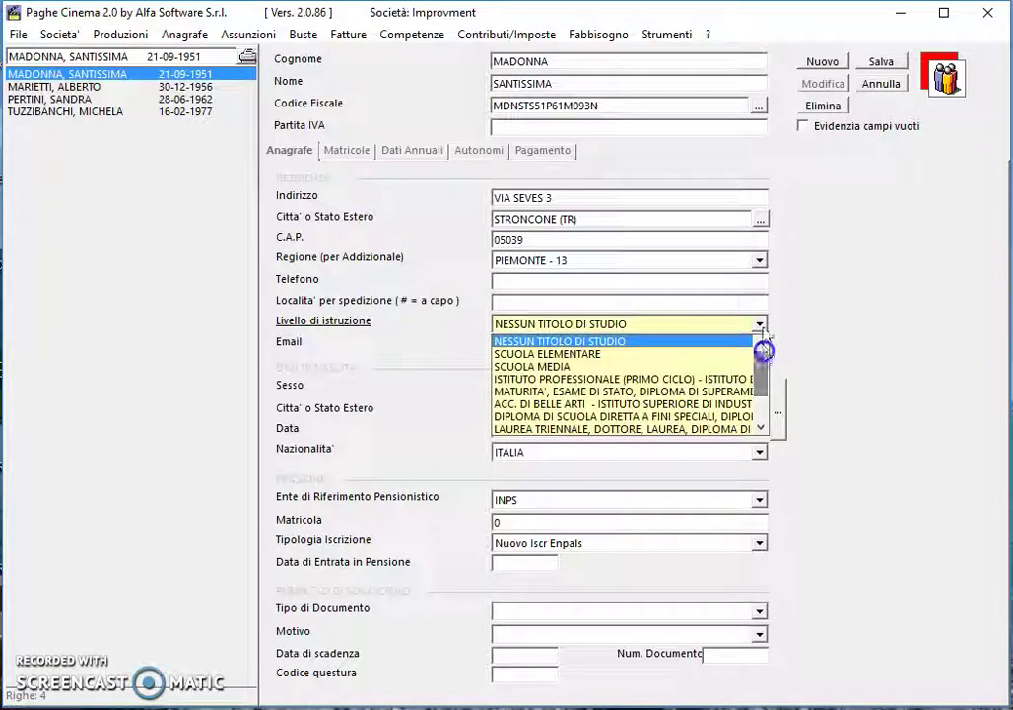
{"action": "left_click", "coordinate": [762, 325]}
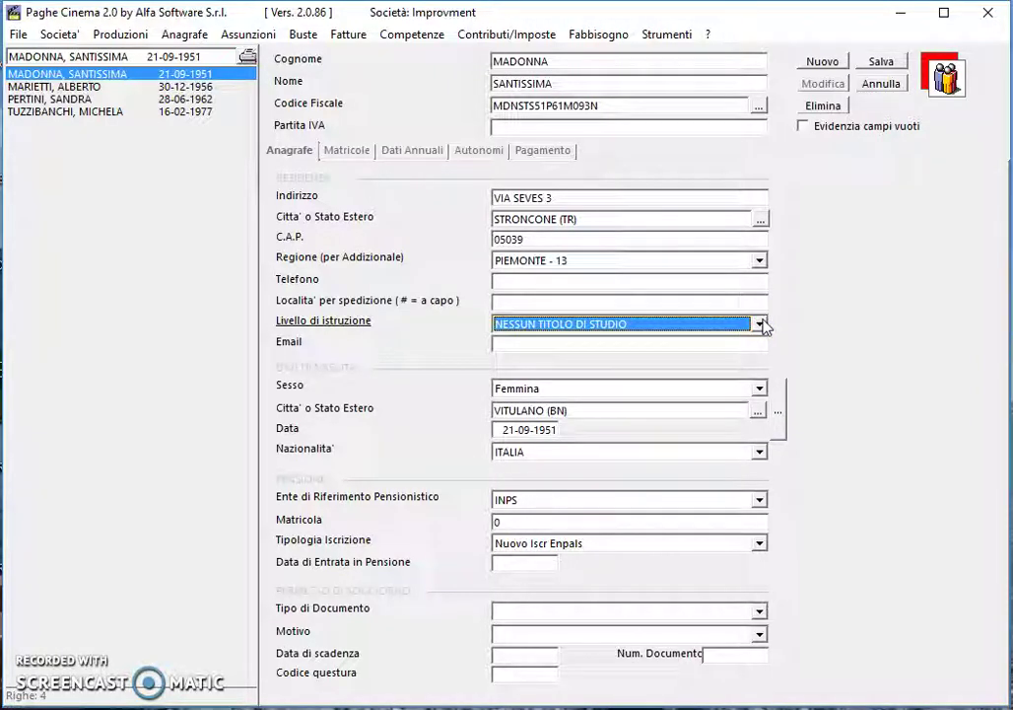
{"action": "left_click", "coordinate": [761, 500]}
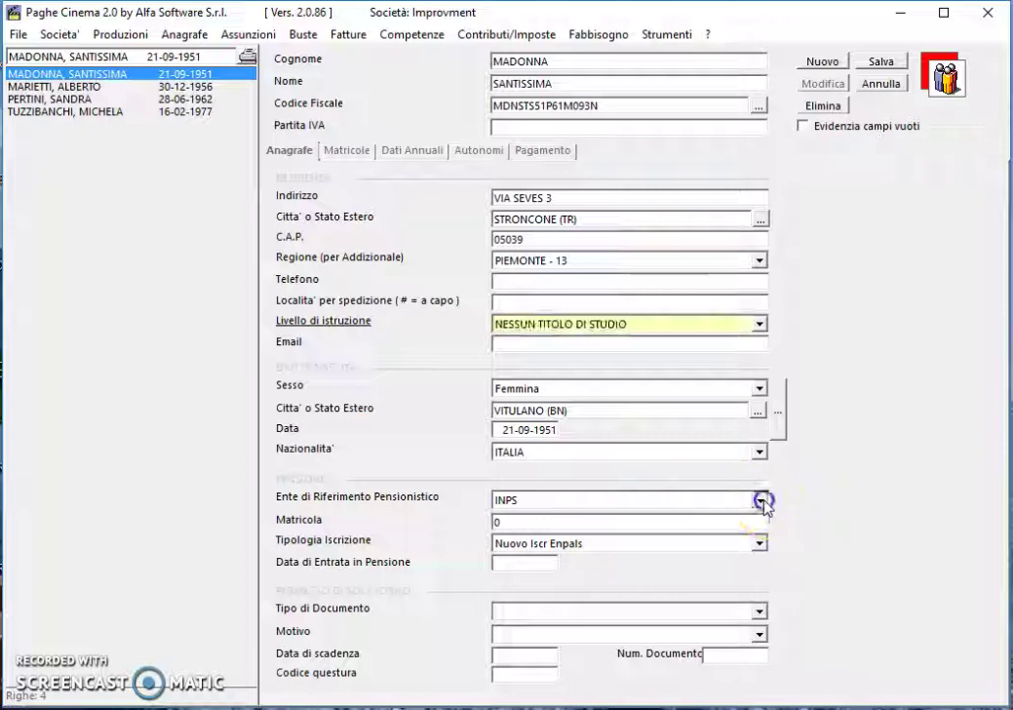
{"action": "left_click", "coordinate": [764, 504]}
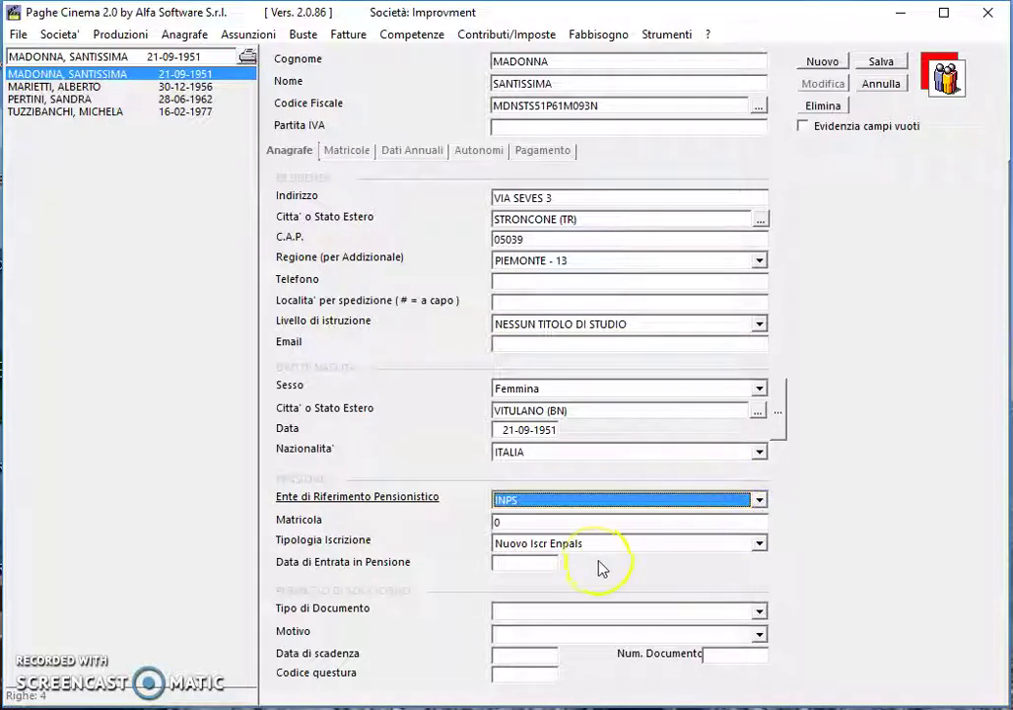
{"action": "left_click", "coordinate": [759, 545]}
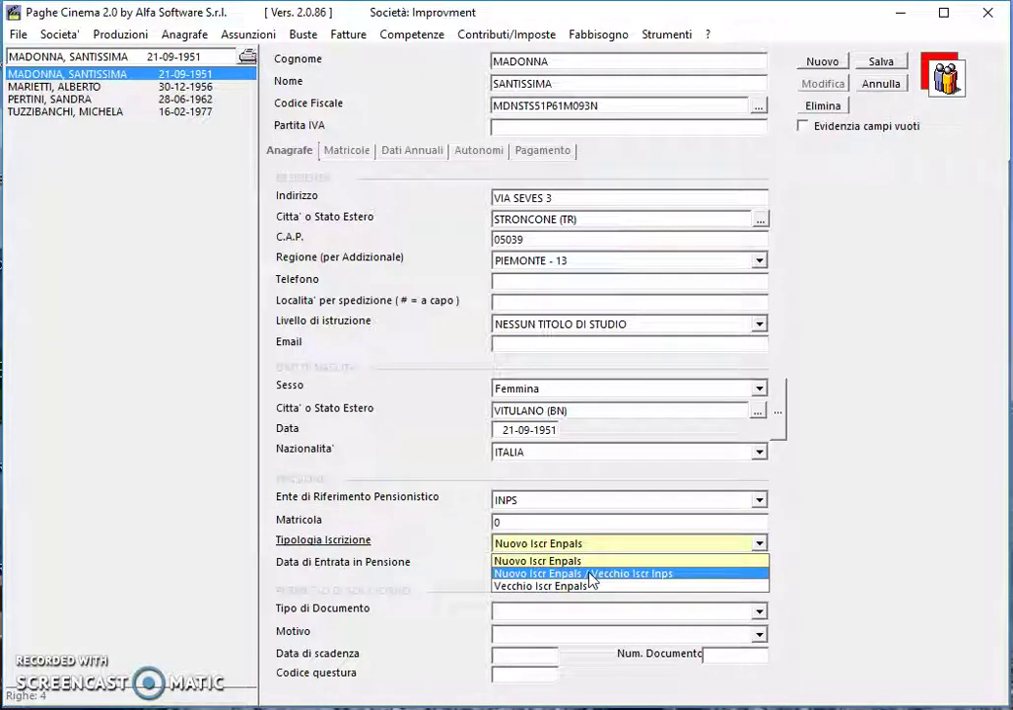
{"action": "left_click", "coordinate": [812, 513]}
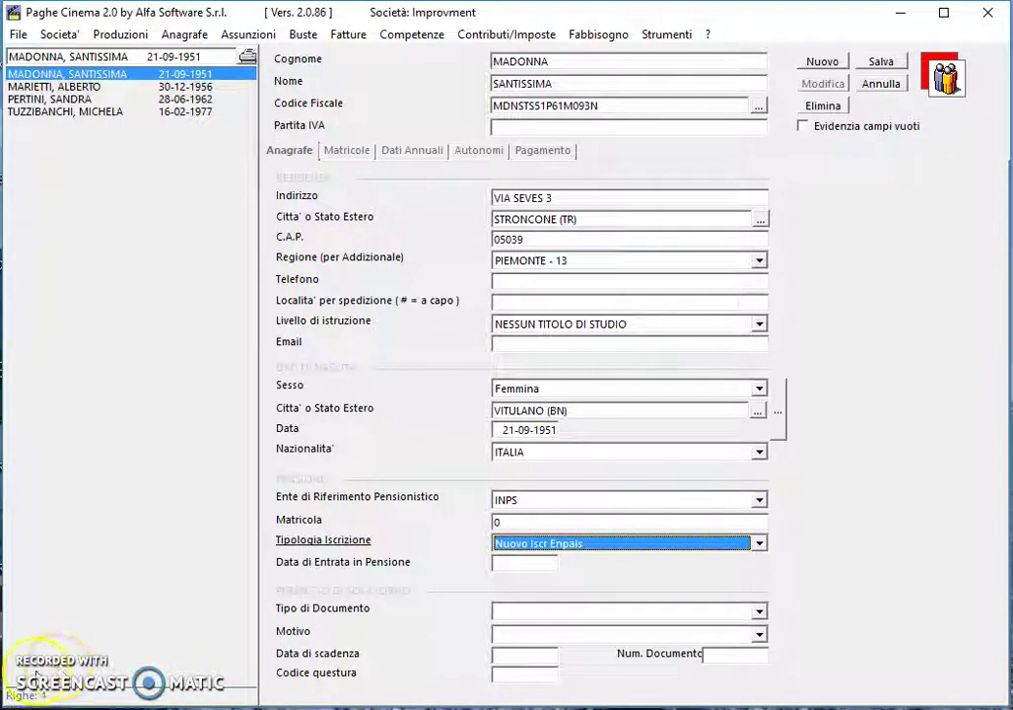